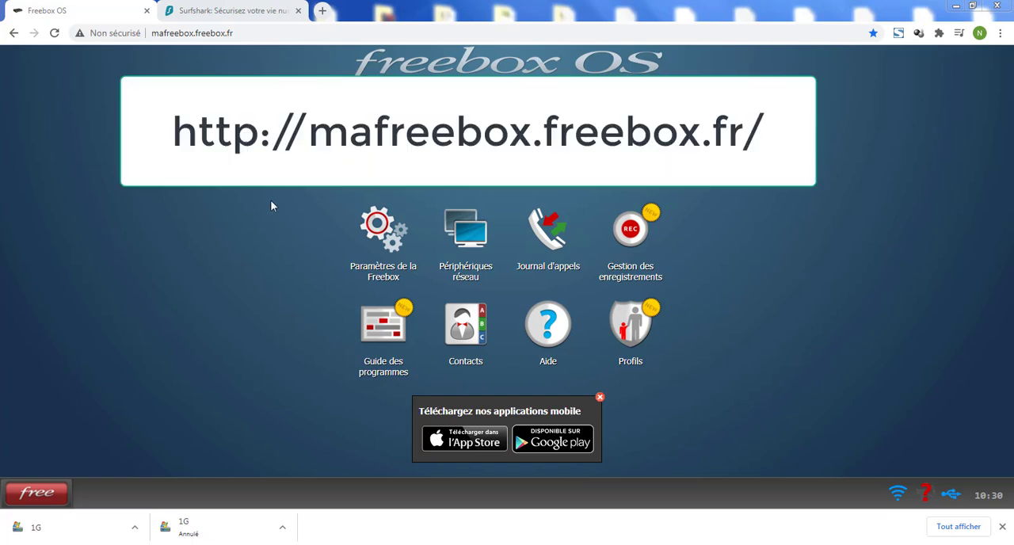
# - Open the Client VPN settings in the Freebox parameters and show which applications use the VPN client
pyautogui.click(393, 246)
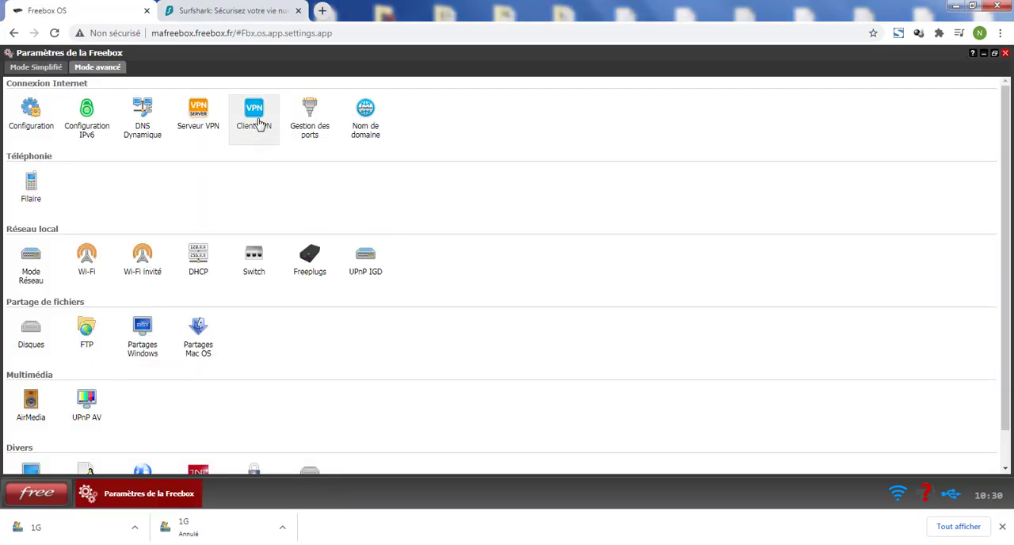
pyautogui.click(255, 119)
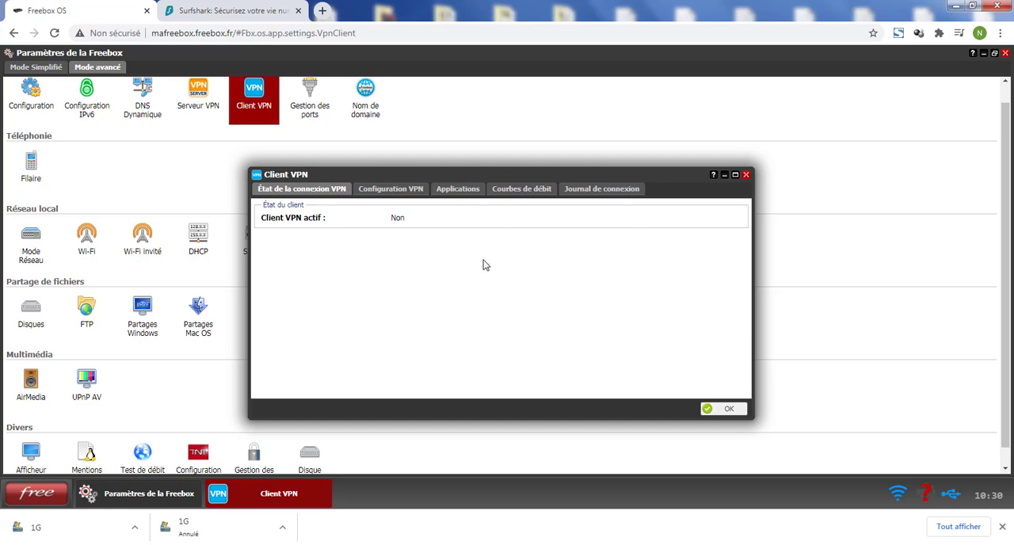
pyautogui.click(453, 192)
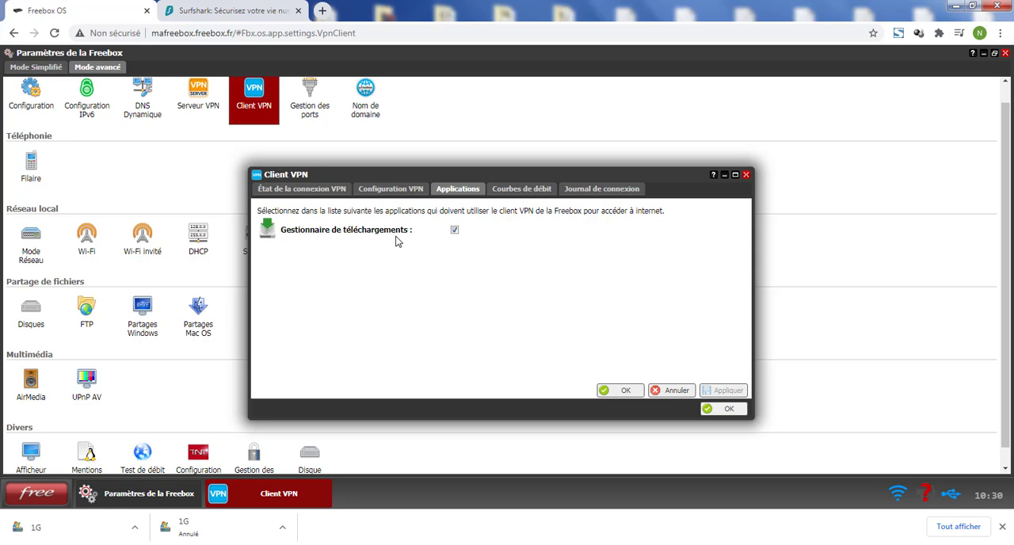
# - Switch to the Surfshark website and open its VPN subscription plans
pyautogui.click(238, 14)
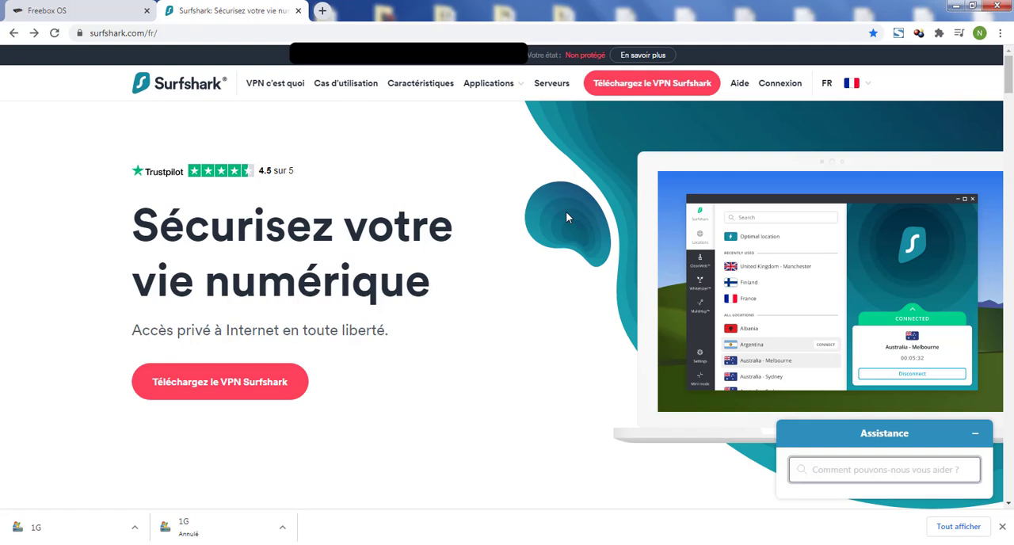
pyautogui.click(253, 392)
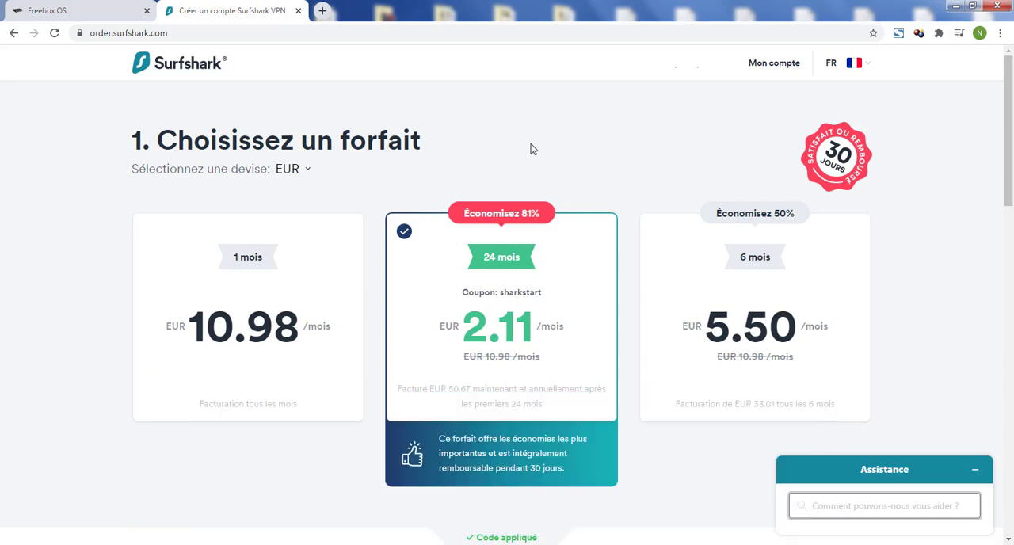
# - In the Surfshark desktop app, view the server locations and turn on Kill Switch in the connectivity settings
pyautogui.click(432, 544)
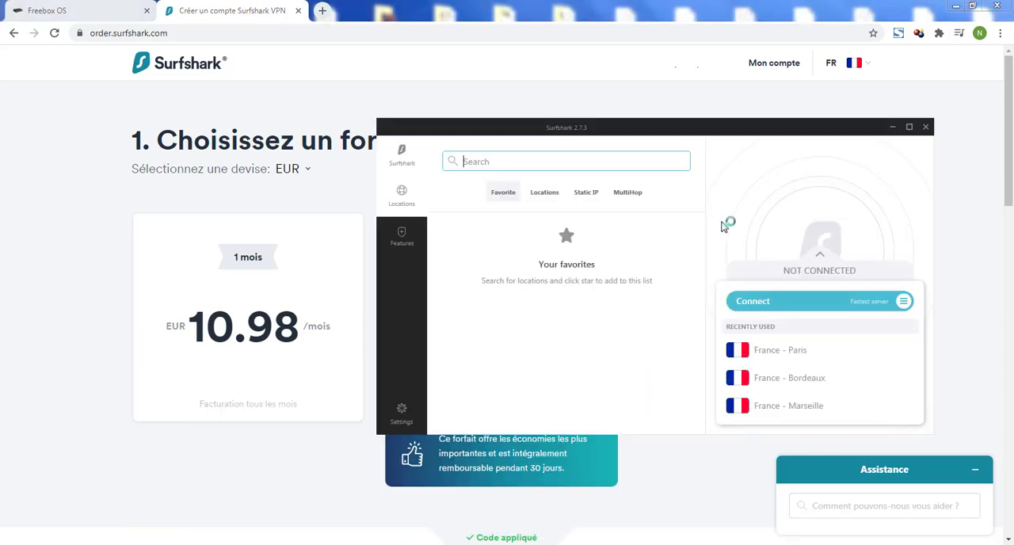
pyautogui.click(545, 192)
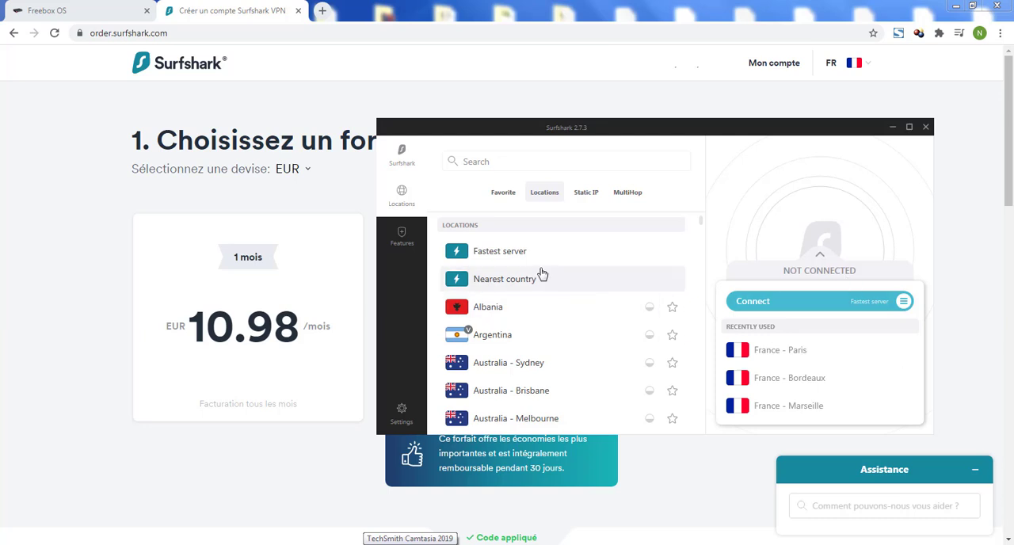
pyautogui.click(402, 412)
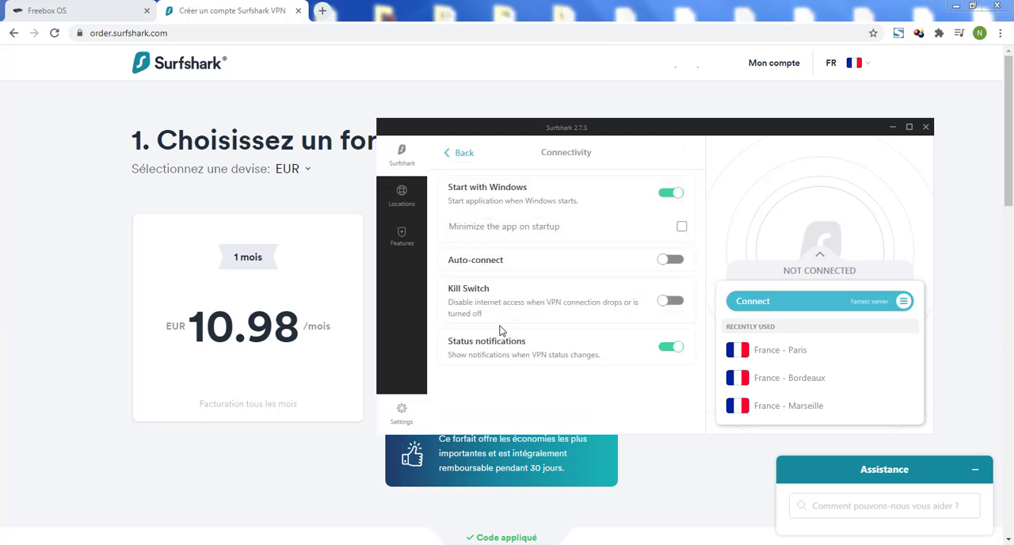
pyautogui.click(670, 300)
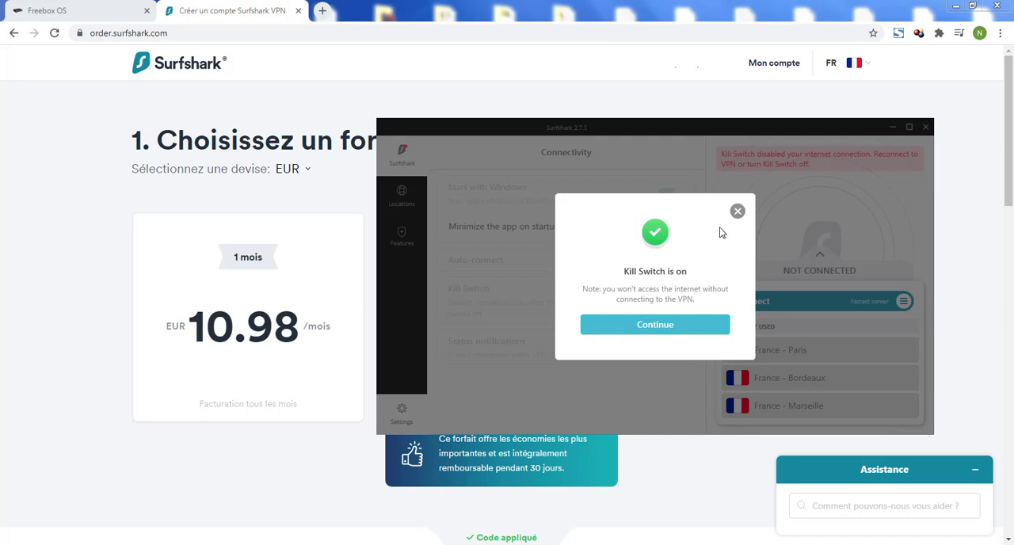
pyautogui.click(737, 210)
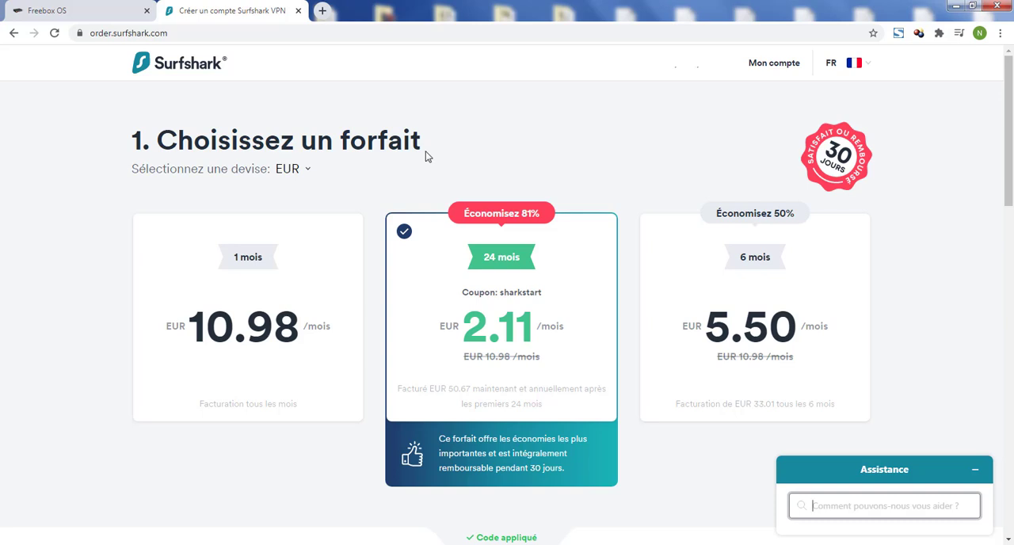
# - In the Surfshark account's manual configuration, find Suède • Stockholm and download its TCP configuration file
pyautogui.click(767, 66)
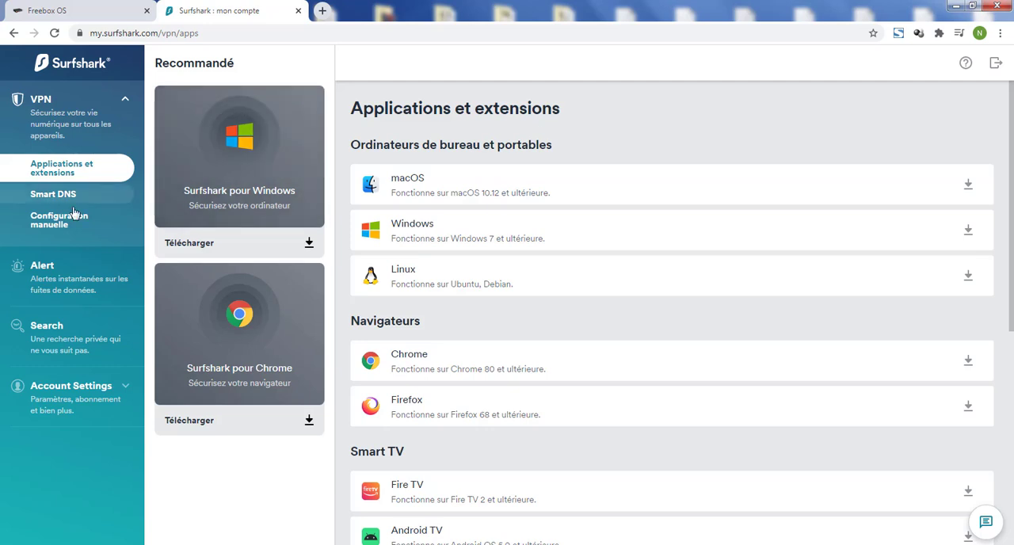
pyautogui.click(46, 228)
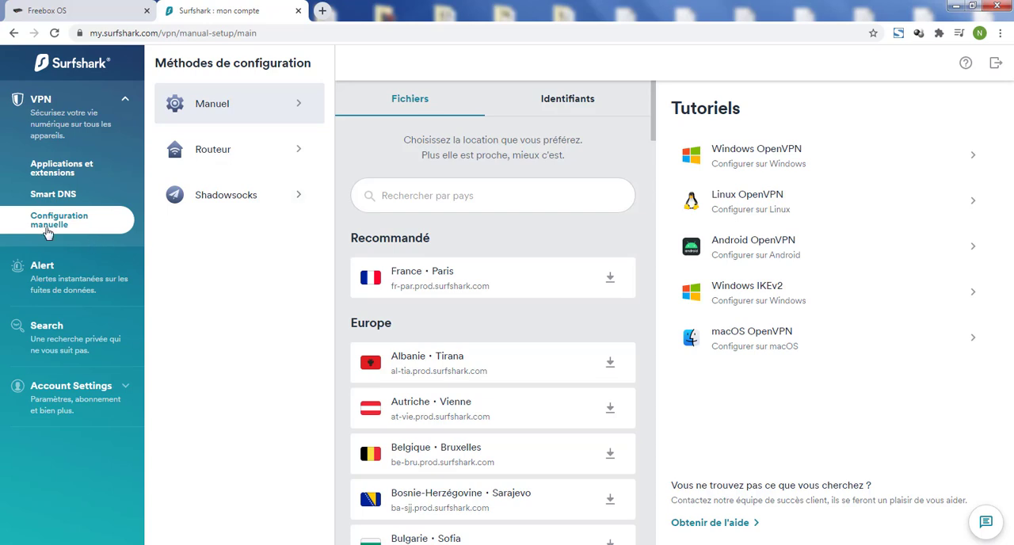
pyautogui.scroll(-2, 511, 242)
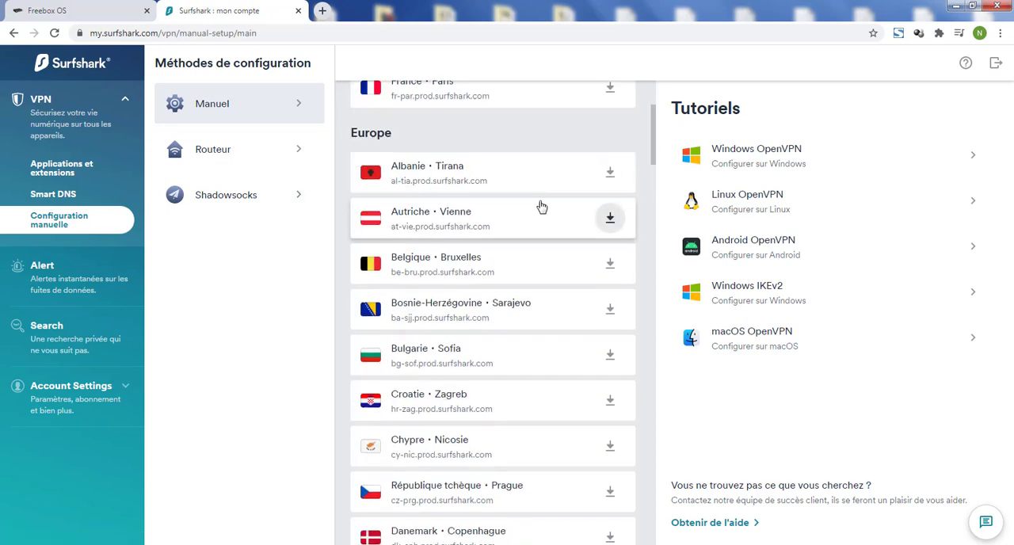
pyautogui.scroll(-6, 522, 194)
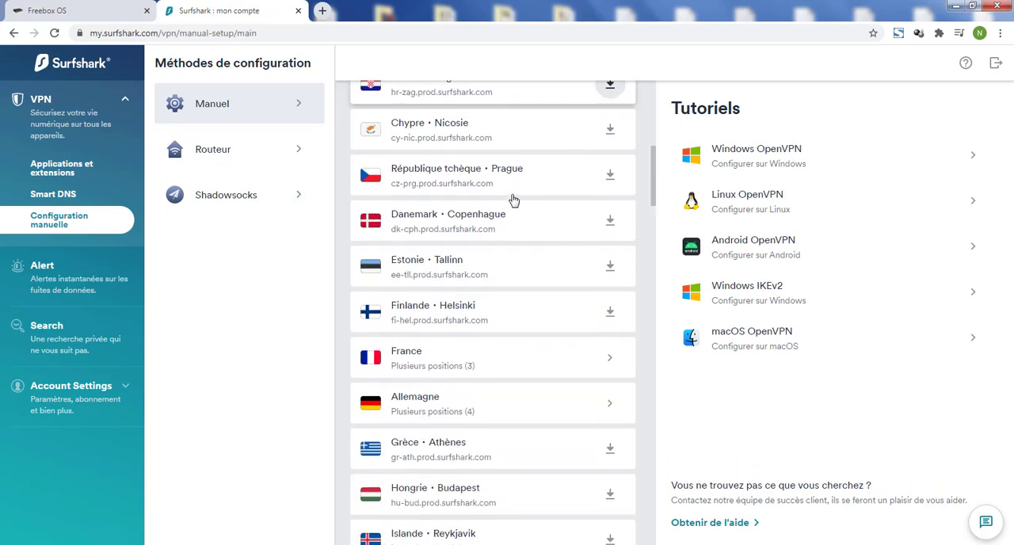
pyautogui.scroll(-2, 514, 198)
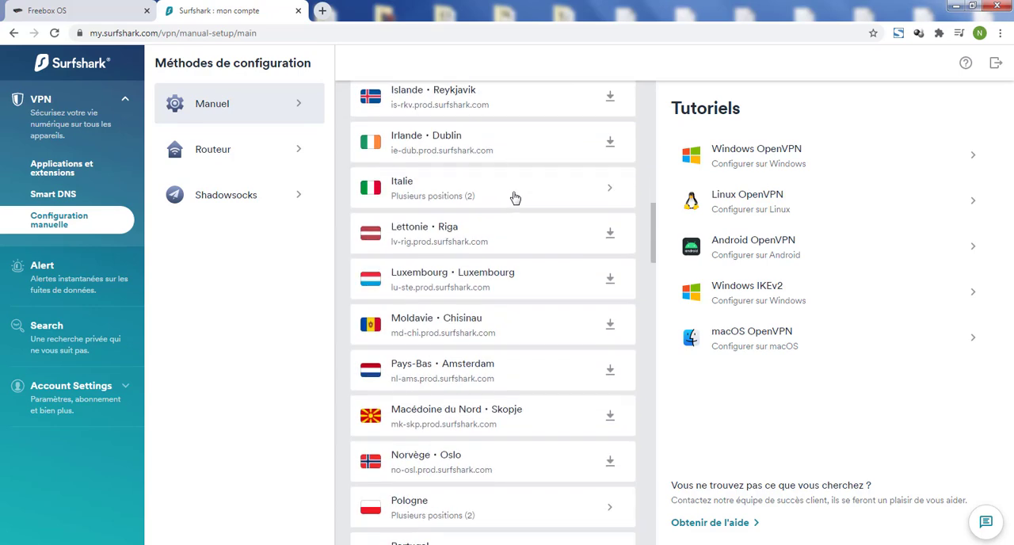
pyautogui.scroll(-2, 514, 197)
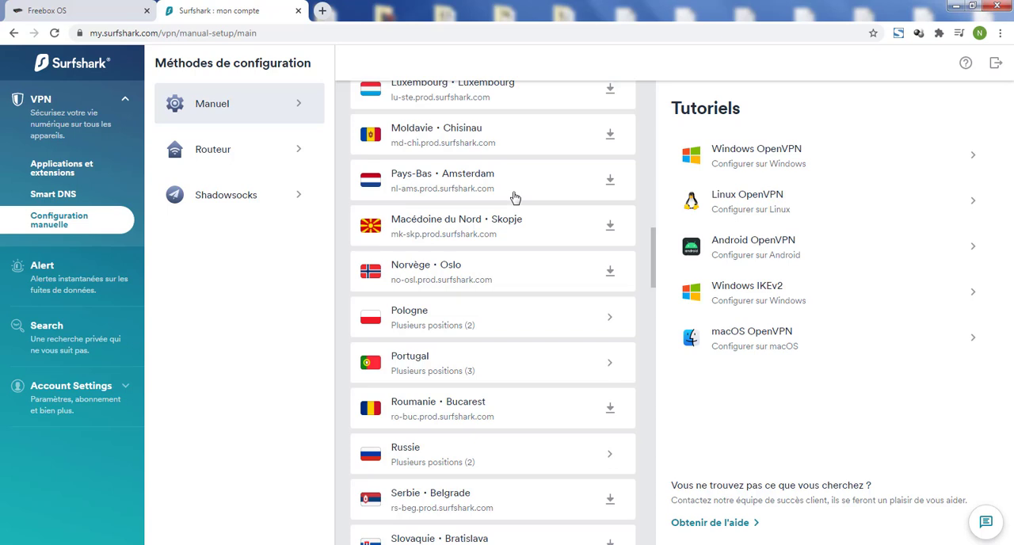
pyautogui.scroll(-2, 500, 229)
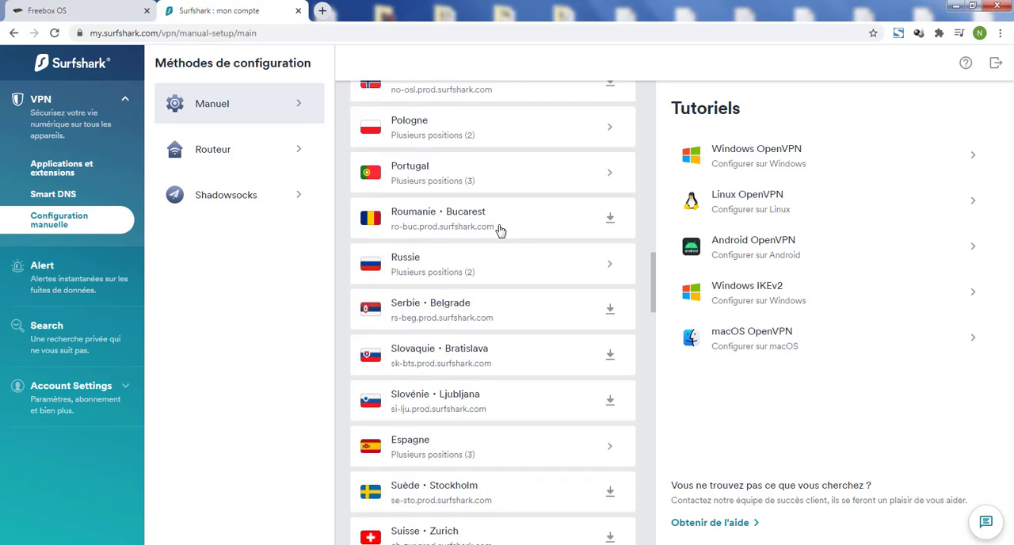
pyautogui.scroll(-3, 500, 229)
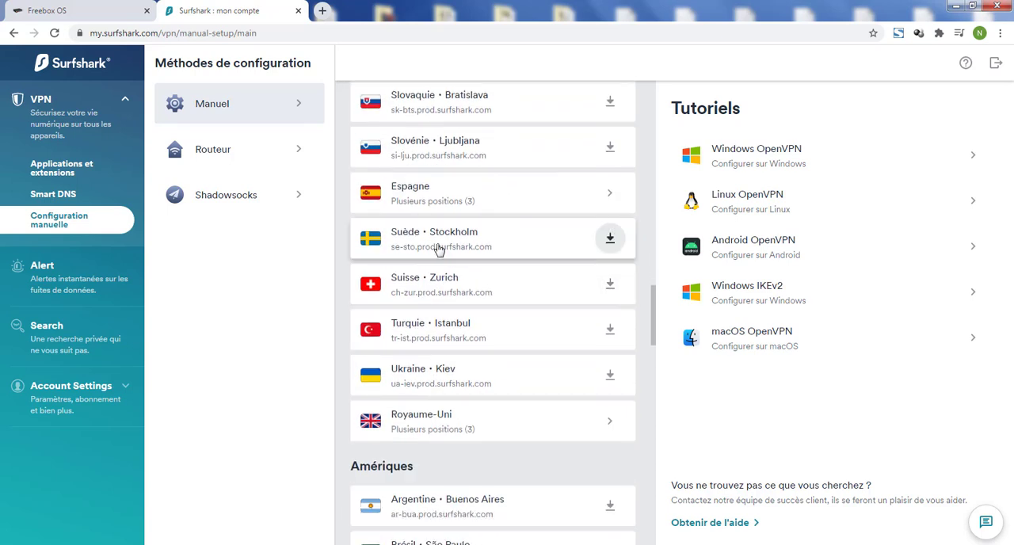
pyautogui.click(610, 240)
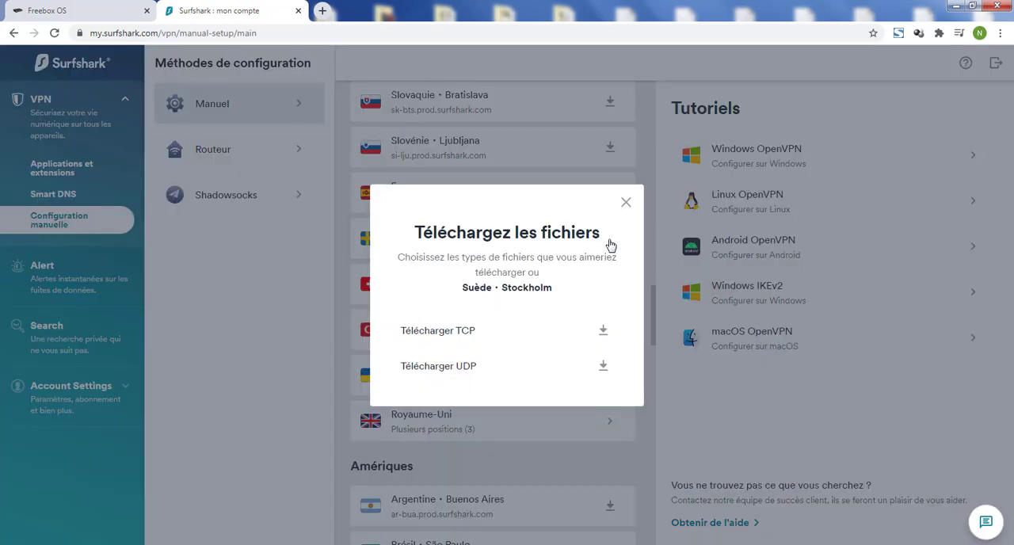
pyautogui.click(469, 336)
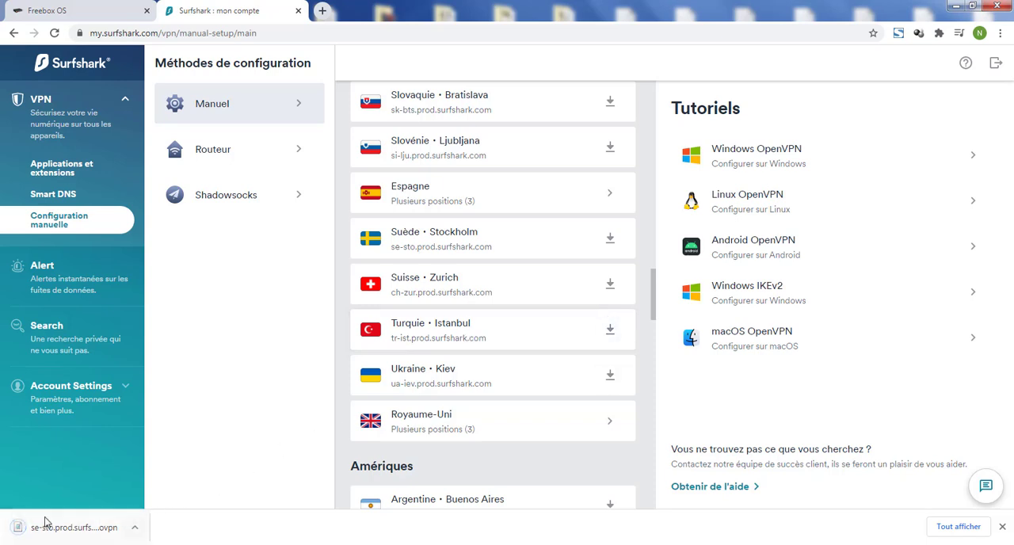
# - Open the downloaded Stockholm .ovpn configuration file in the text editor and enlarge it to full screen
pyautogui.click(134, 527)
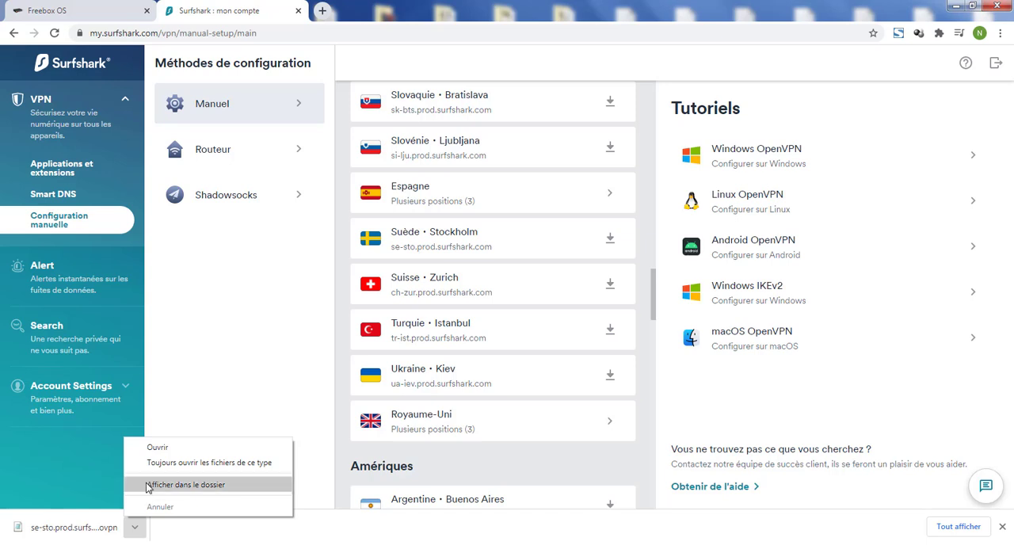
pyautogui.click(157, 448)
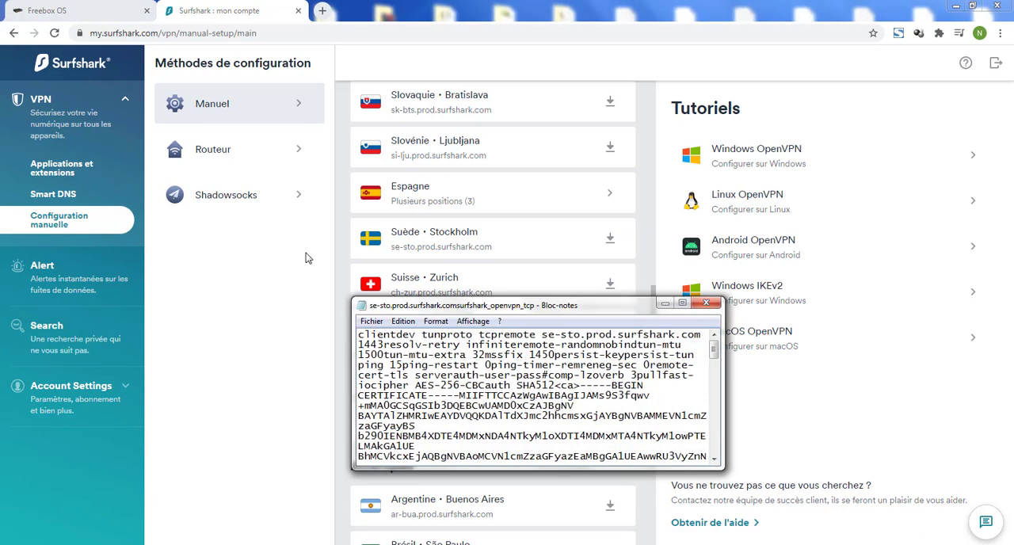
pyautogui.click(681, 307)
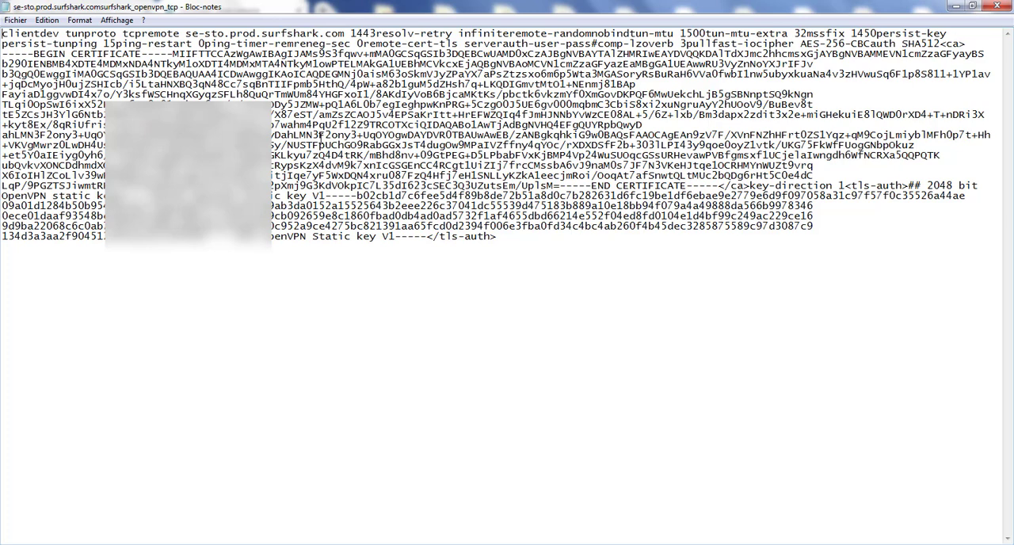
# - Insert blank lines before the <ca> certificate block and before key-direction to separate the file's sections
pyautogui.click(942, 43)
pyautogui.press('Return')
pyautogui.press('Return')
pyautogui.press('Return')
pyautogui.press('Return')
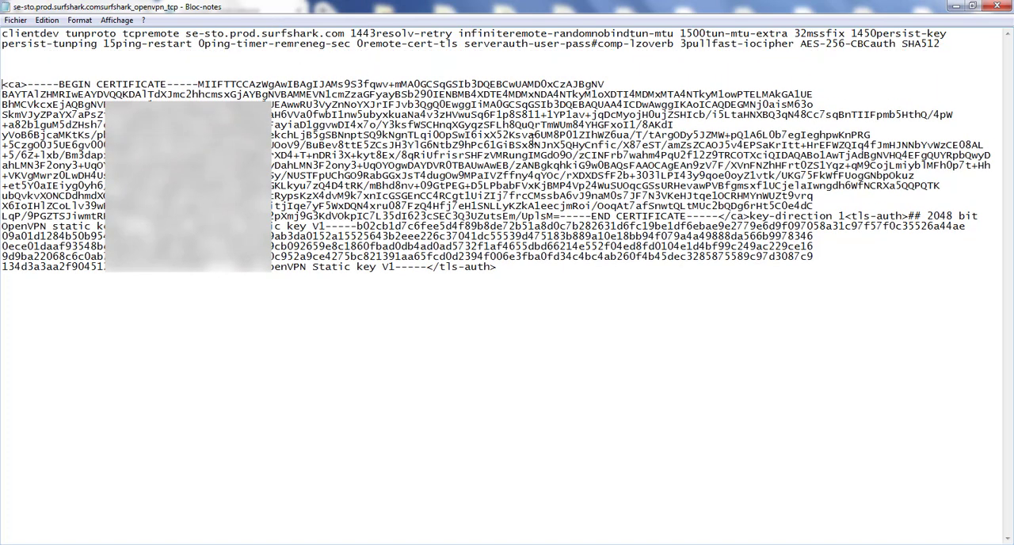
pyautogui.click(750, 220)
pyautogui.press('Return')
pyautogui.press('Return')
pyautogui.press('Return')
pyautogui.press('Return')
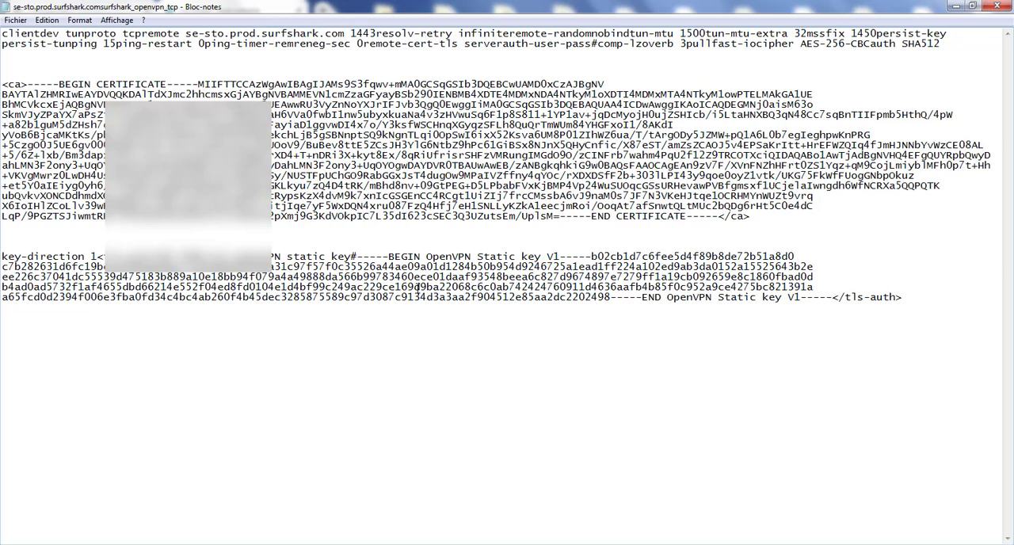
# - Examine the protocol, server address, port and the cipher and authentication settings in the configuration file's first section
pyautogui.click(87, 34)
pyautogui.moveTo(186, 34); pyautogui.dragTo(343, 34)
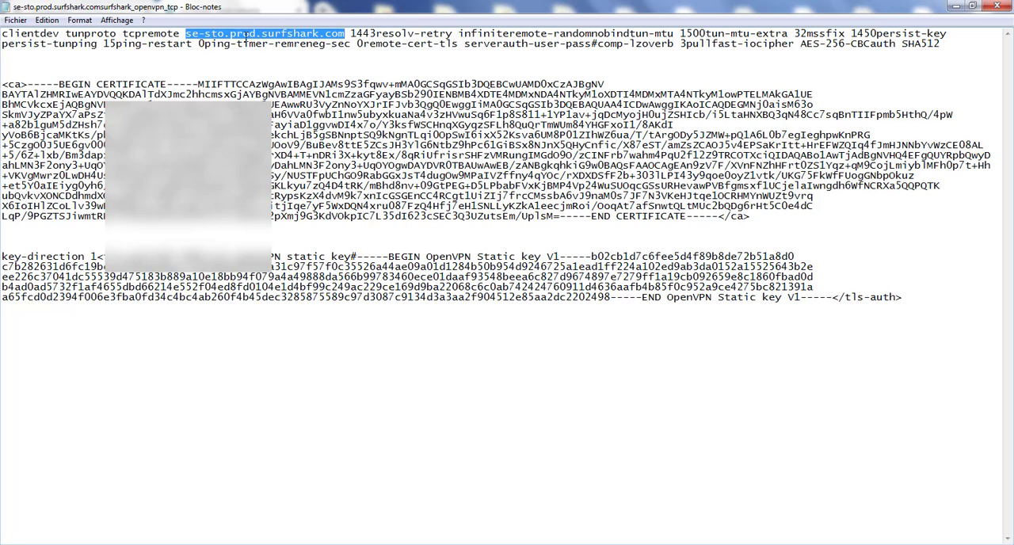
pyautogui.moveTo(376, 35); pyautogui.dragTo(351, 35)
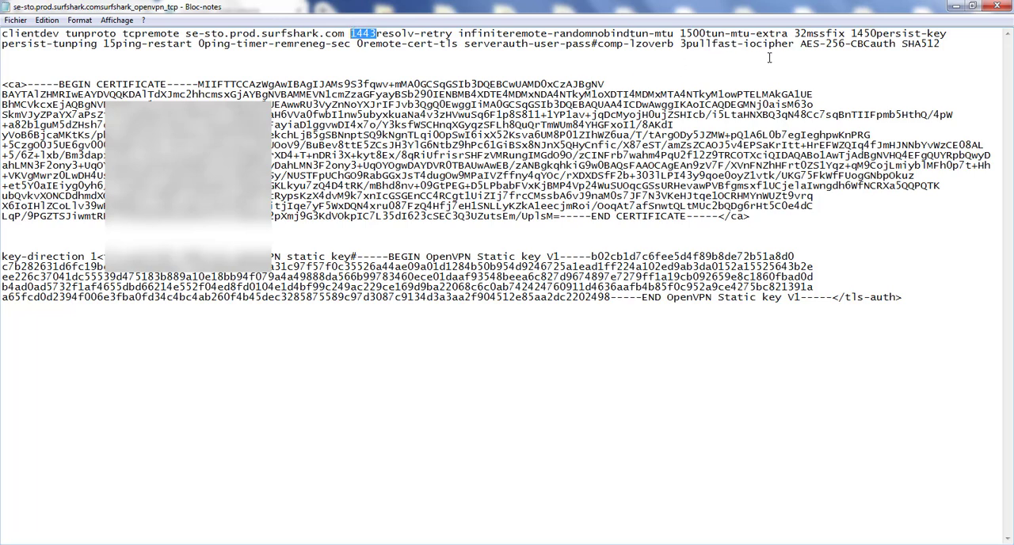
pyautogui.moveTo(800, 44); pyautogui.dragTo(940, 46)
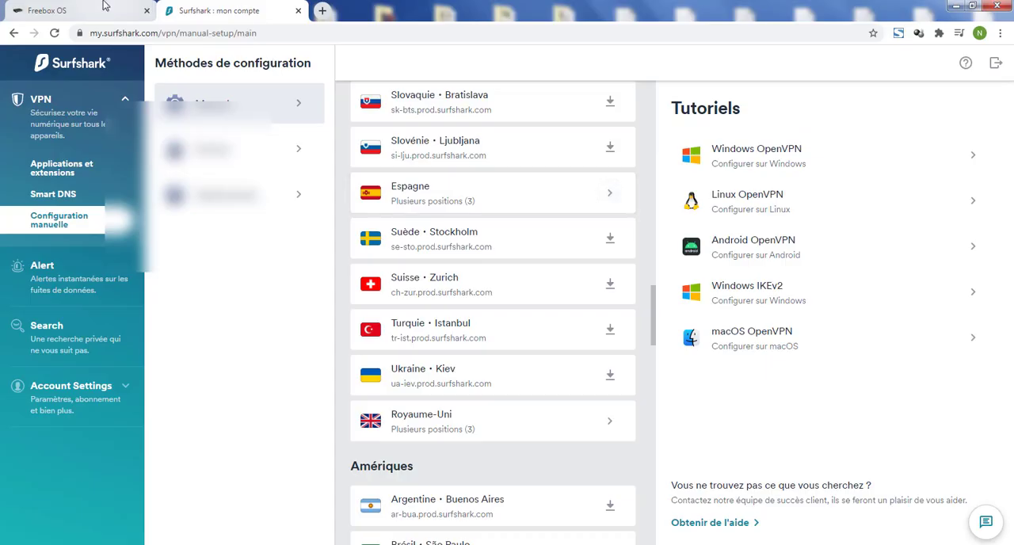
# - Return to the Freebox VPN client and add a connection with server type OpenVPN and description Surfshark
pyautogui.click(86, 6)
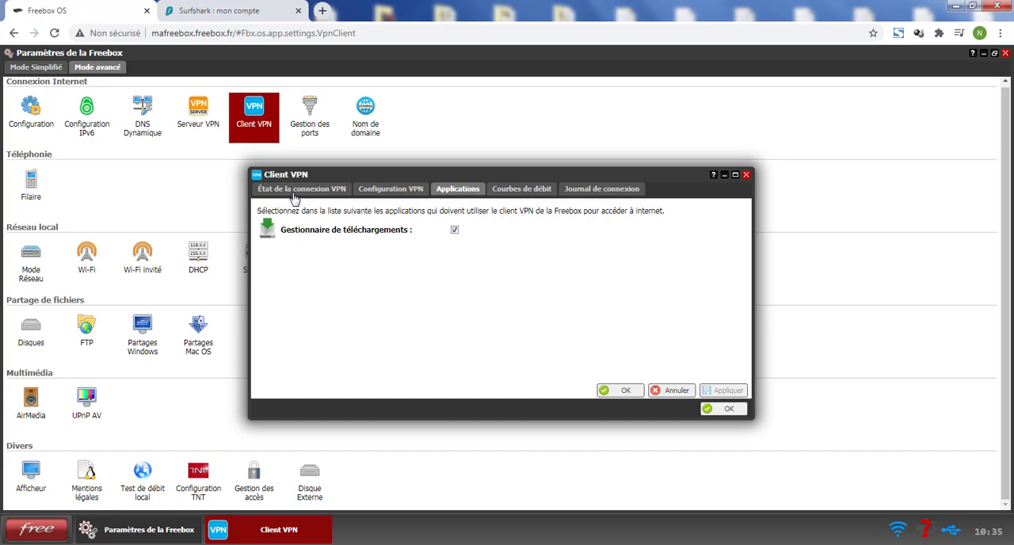
pyautogui.click(400, 197)
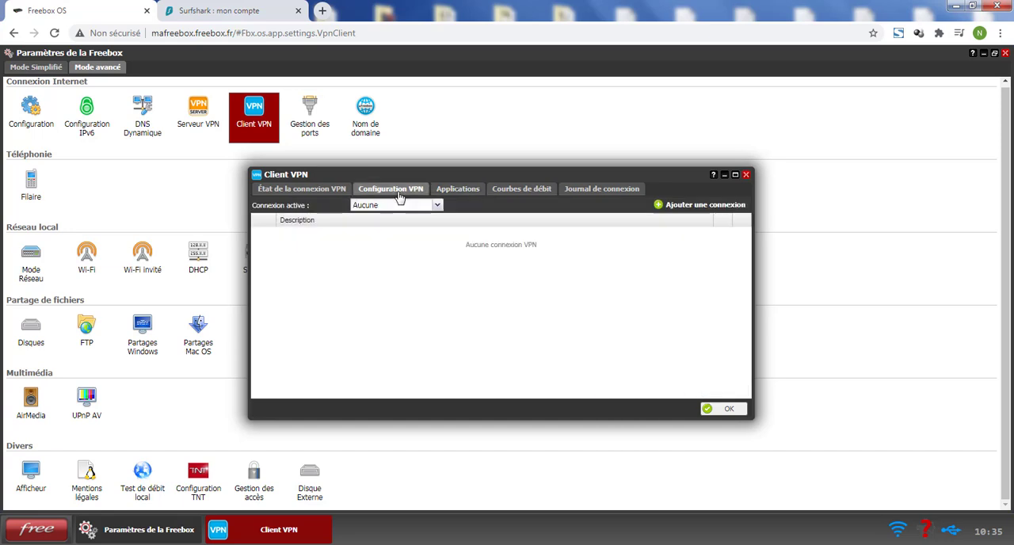
pyautogui.click(708, 208)
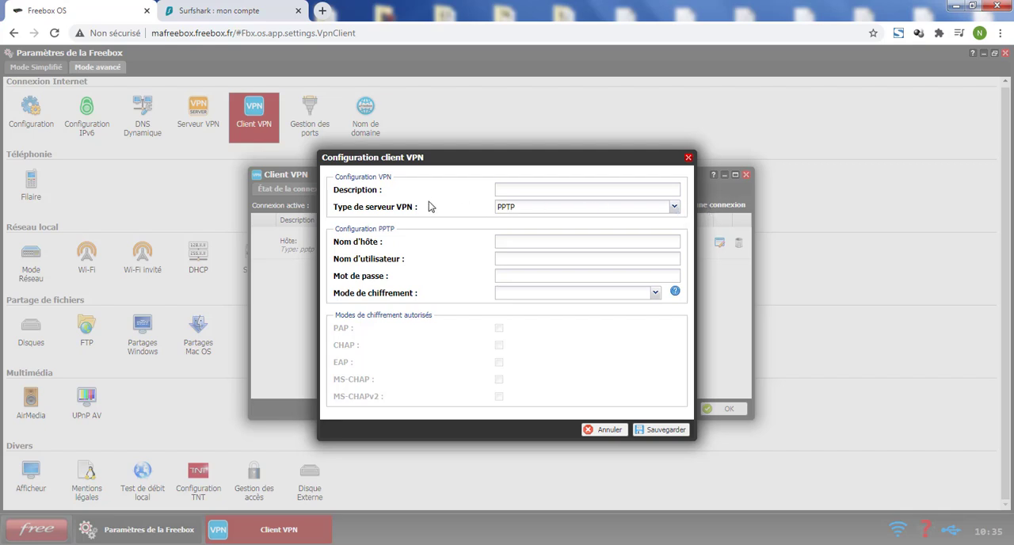
pyautogui.click(675, 207)
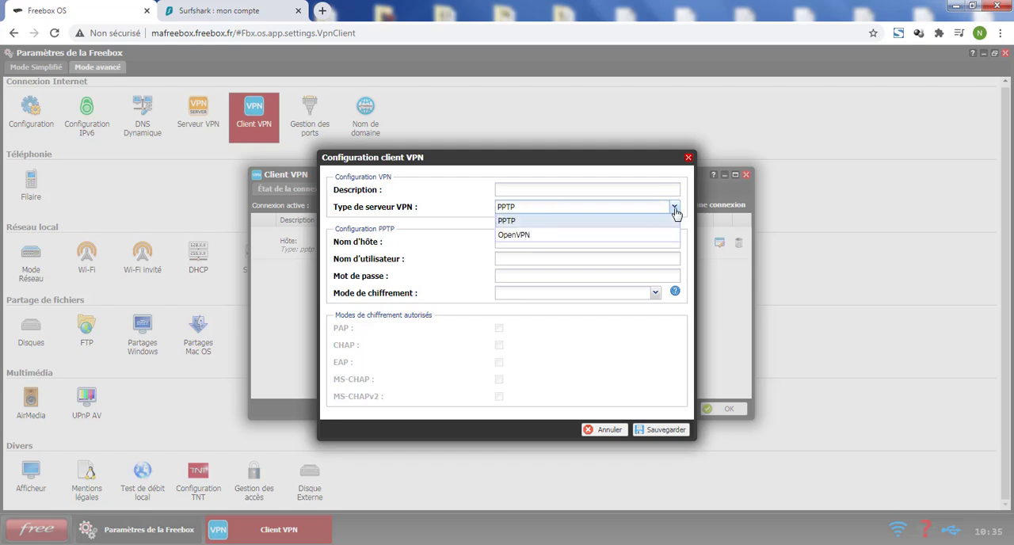
pyautogui.click(532, 236)
pyautogui.click(536, 194)
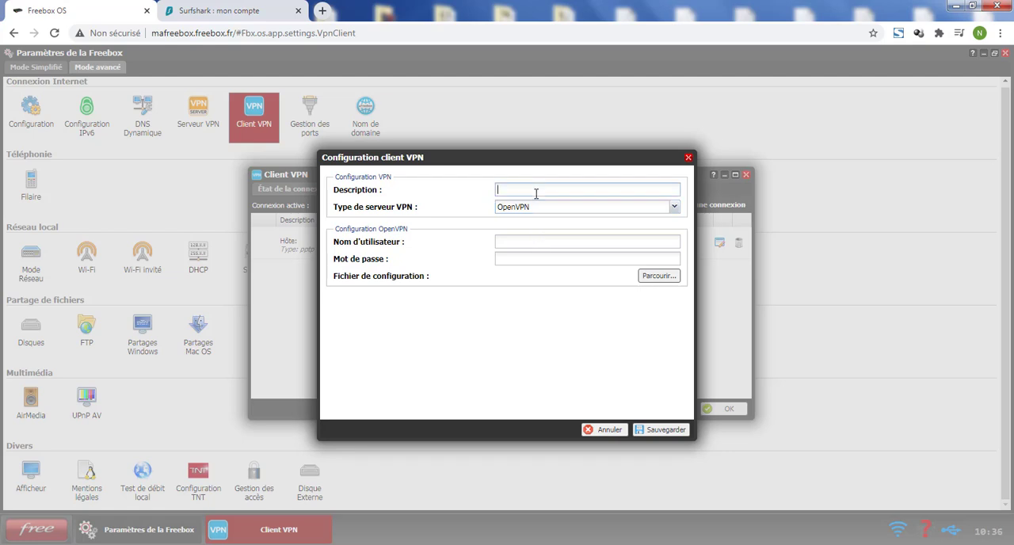
pyautogui.write('Surfshark')
pyautogui.click(374, 544)
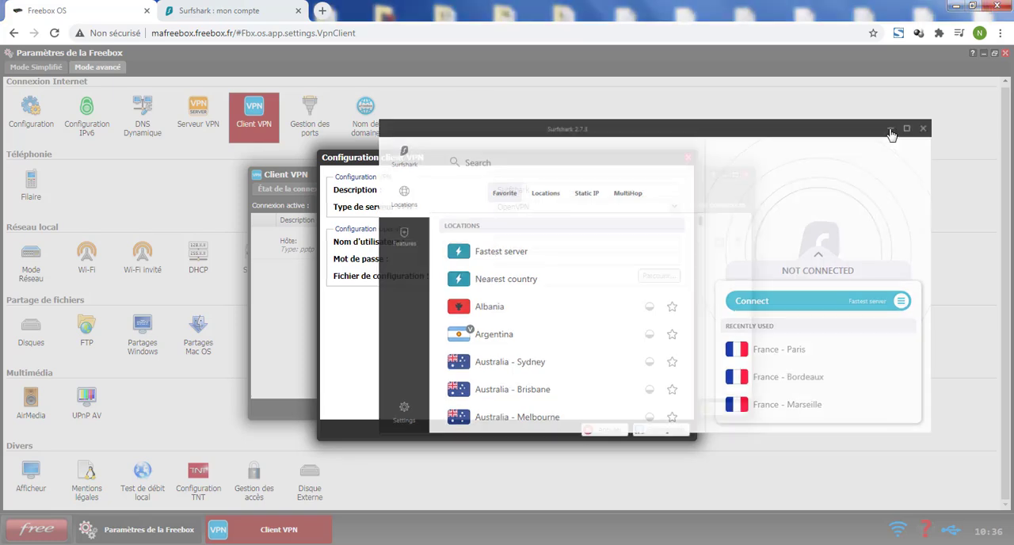
pyautogui.click(893, 130)
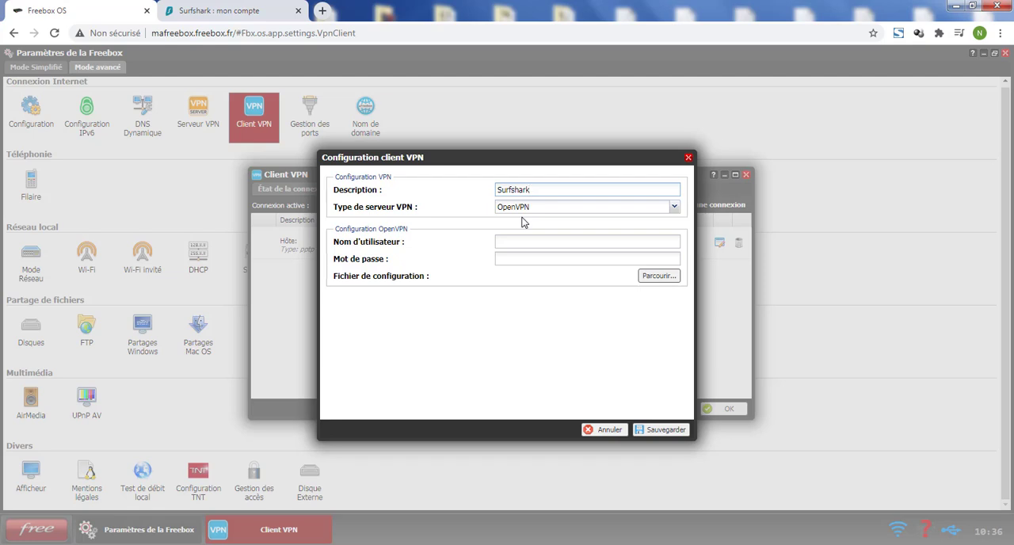
# - Copy the manual-setup username from the Surfshark account's Identifiants and paste it as the Freebox VPN connection's Nom d'utilisateur
pyautogui.click(219, 16)
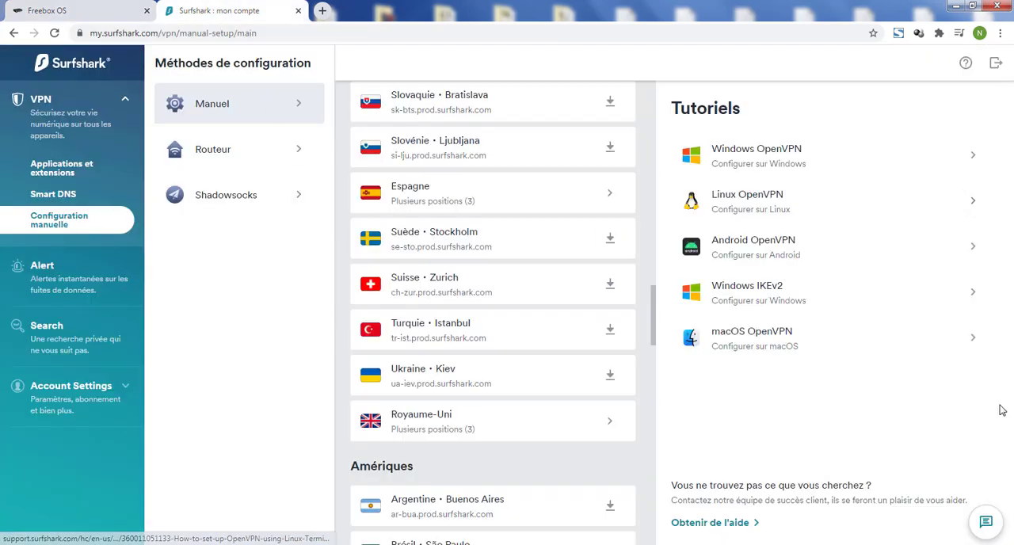
pyautogui.scroll(15, 456, 218)
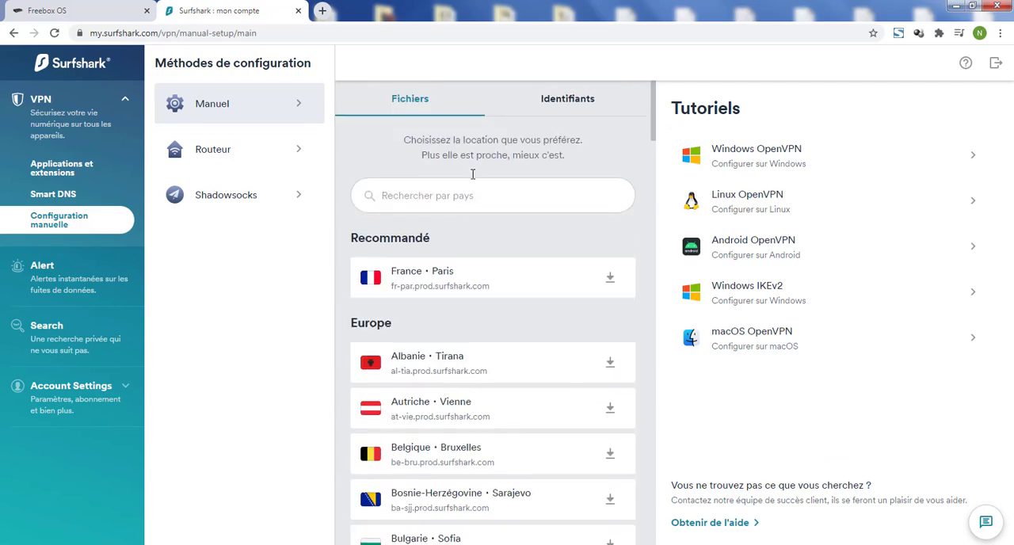
pyautogui.click(559, 108)
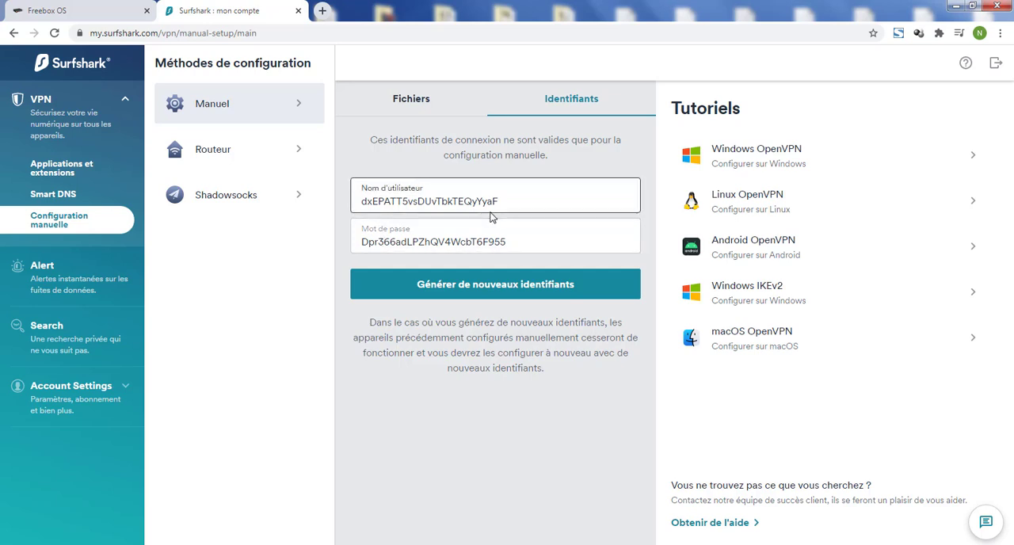
pyautogui.moveTo(500, 201); pyautogui.dragTo(363, 202)
pyautogui.hotkey('ctrl', 'c')
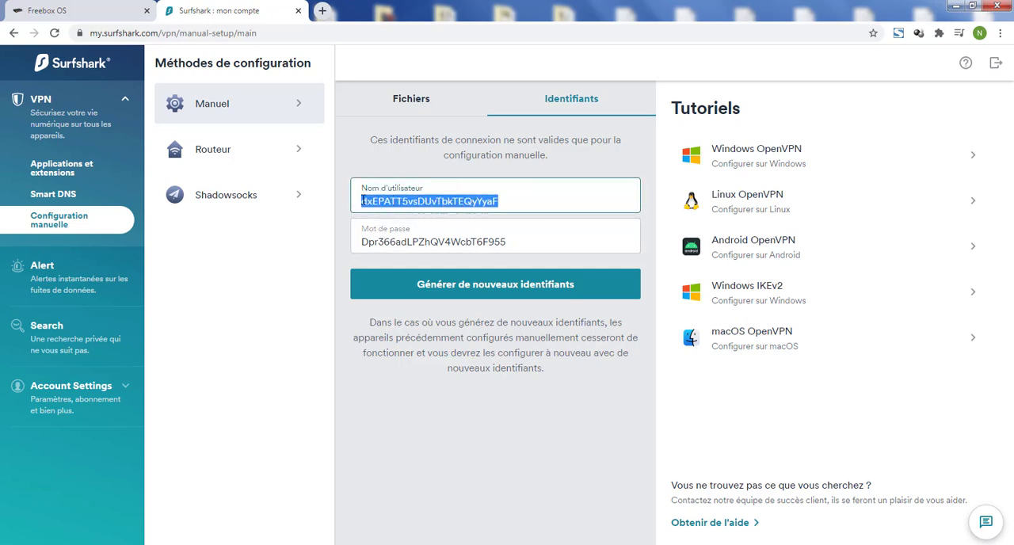
pyautogui.click(48, 10)
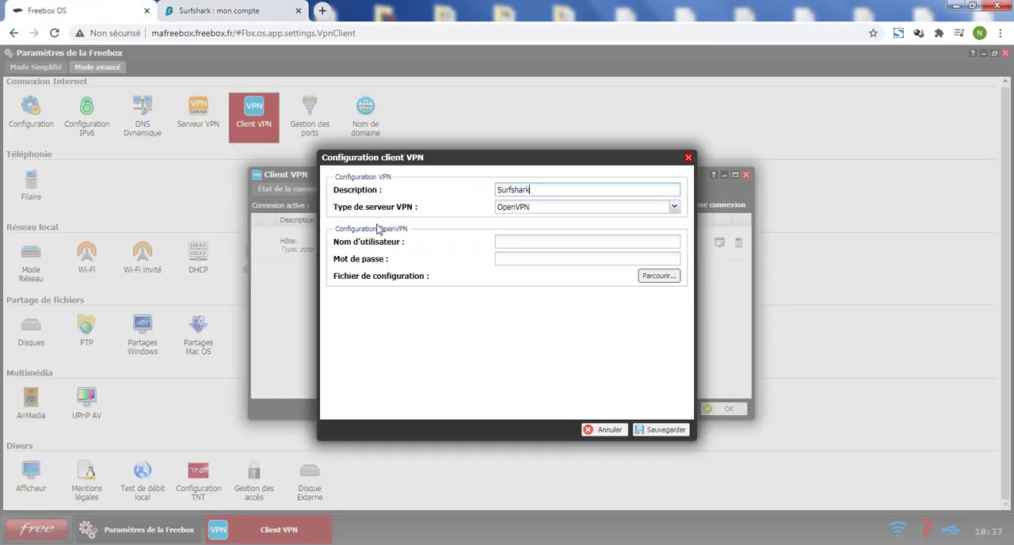
pyautogui.click(523, 243)
pyautogui.hotkey('ctrl', 'v')
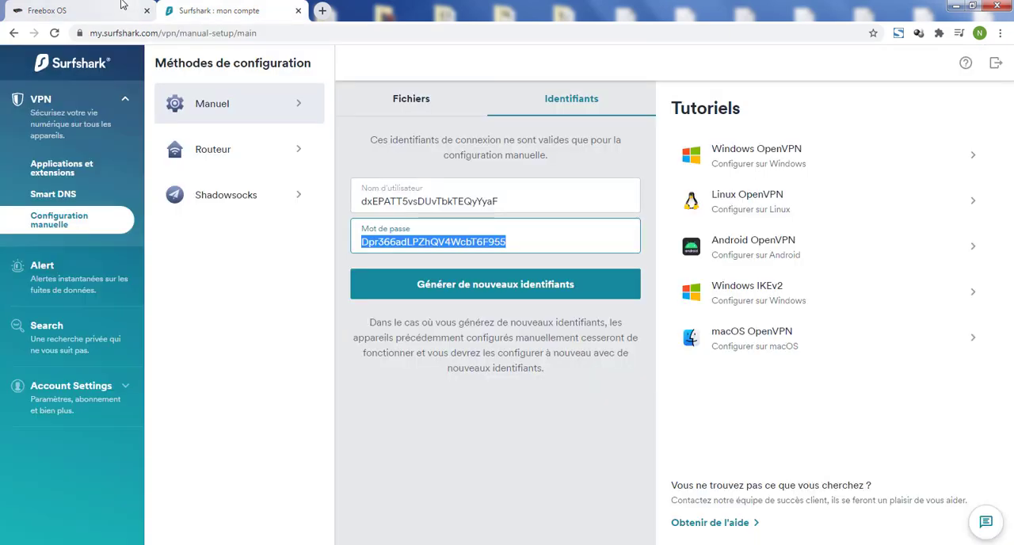
# - Paste the password copied from Surfshark's Identifiants as the Freebox VPN connection's Mot de passe
pyautogui.click(48, 11)
pyautogui.click(523, 260)
pyautogui.hotkey('ctrl', 'v')
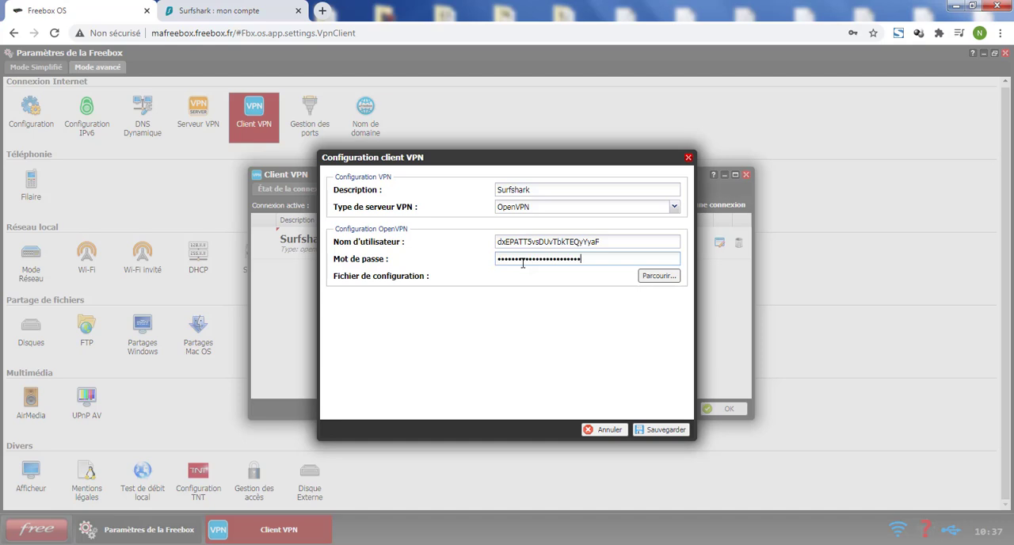
# - Attach the Stockholm configuration file se-sto.prod.surfshark.com to the VPN connection and save it
pyautogui.click(662, 279)
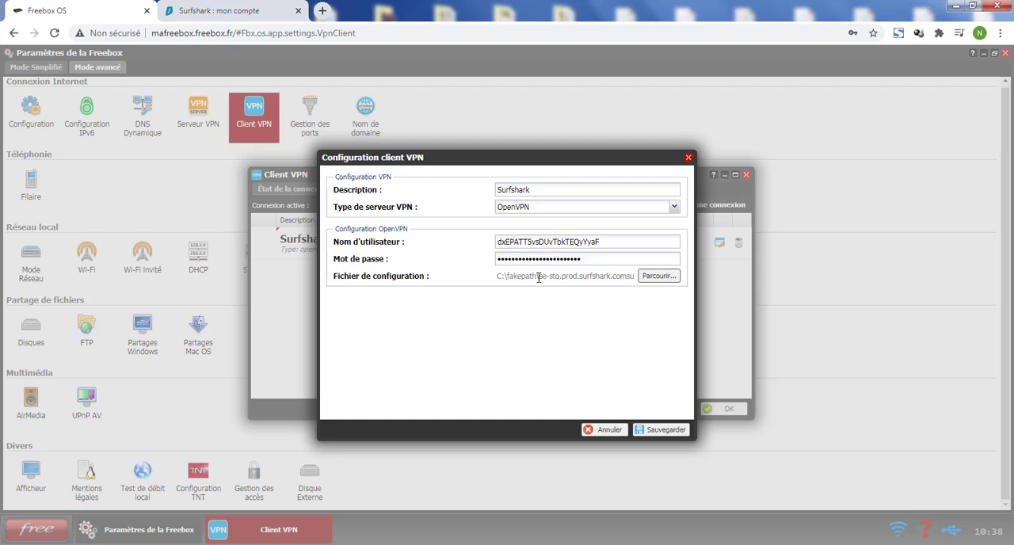
pyautogui.moveTo(539, 277); pyautogui.dragTo(560, 278)
pyautogui.click(657, 431)
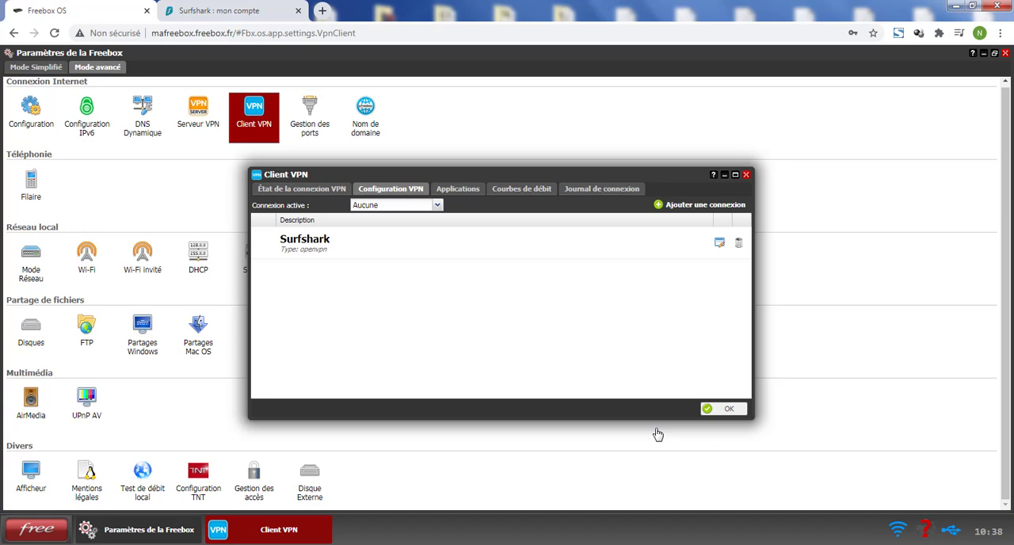
# - Apply Surfshark as the active VPN connection and check its connection state
pyautogui.click(435, 205)
pyautogui.click(416, 233)
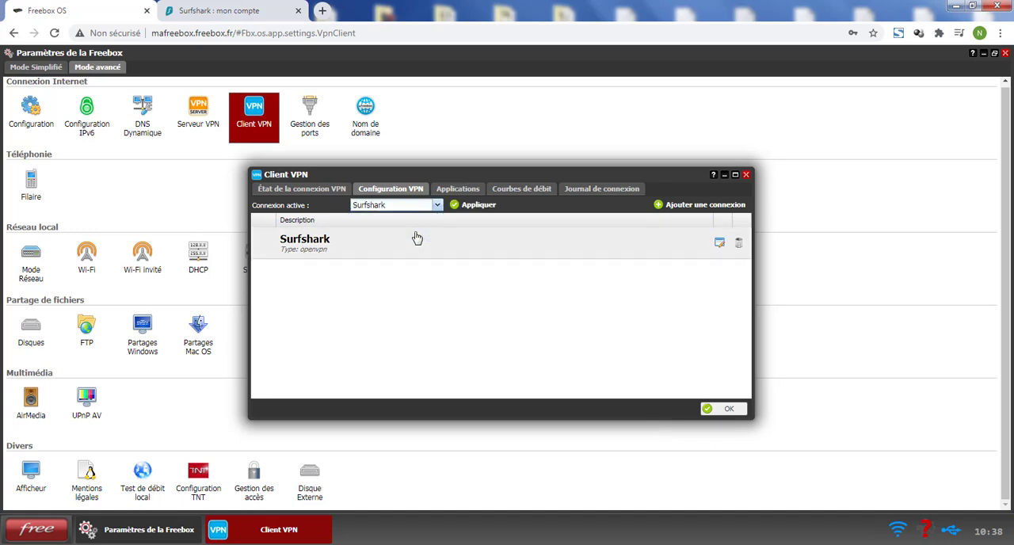
pyautogui.click(479, 205)
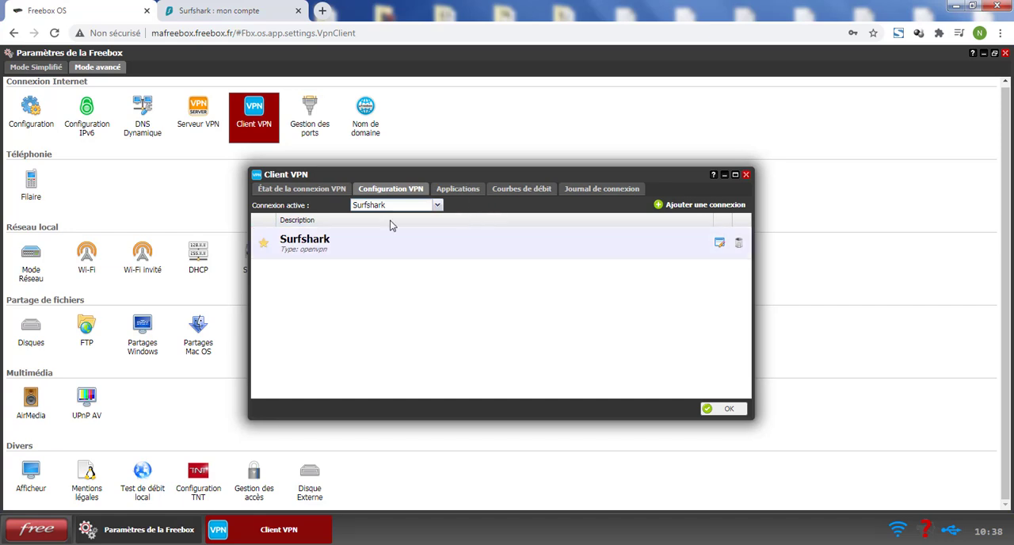
pyautogui.click(305, 194)
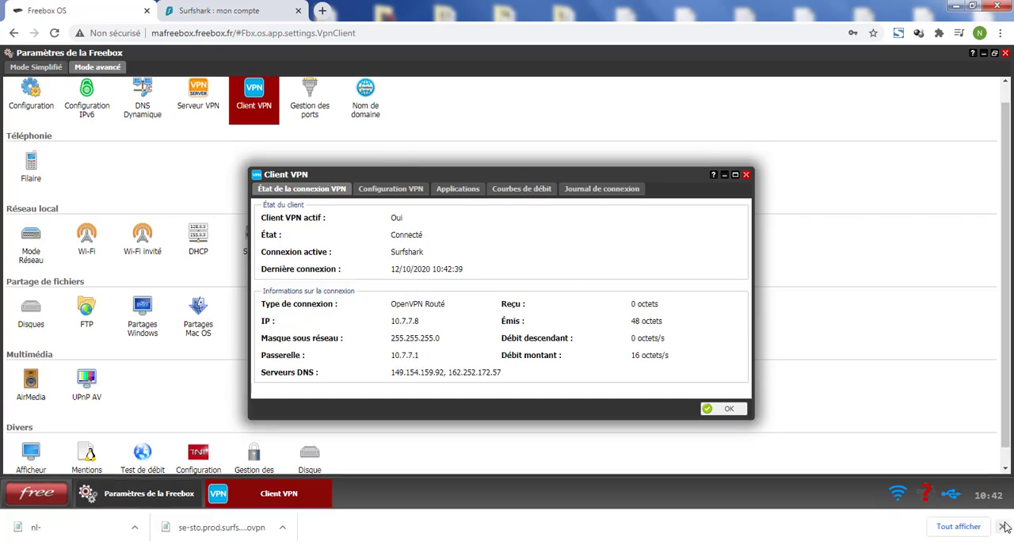
pyautogui.click(1003, 527)
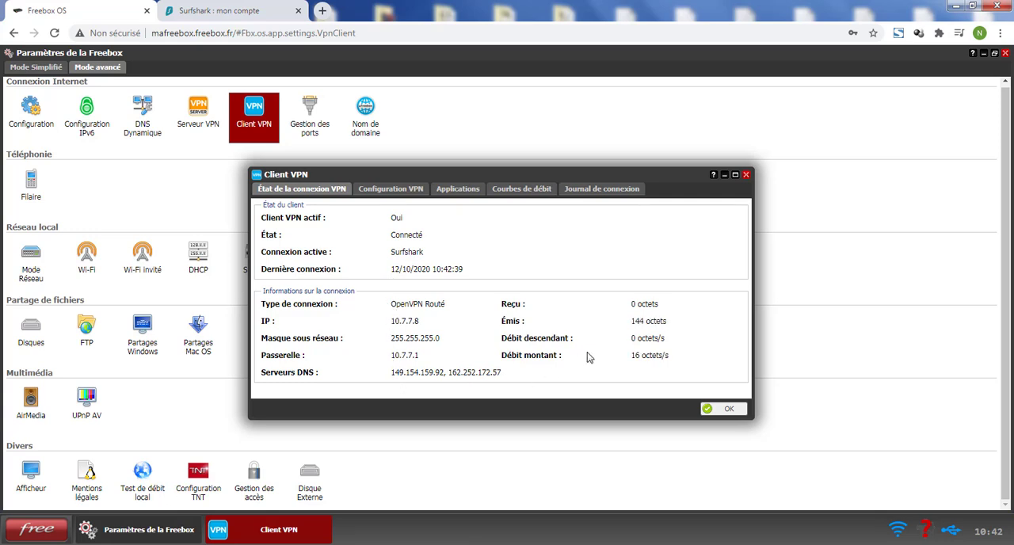
# - Have the Gestionnaire de téléchargements use the Freebox VPN client and confirm the setting
pyautogui.click(442, 192)
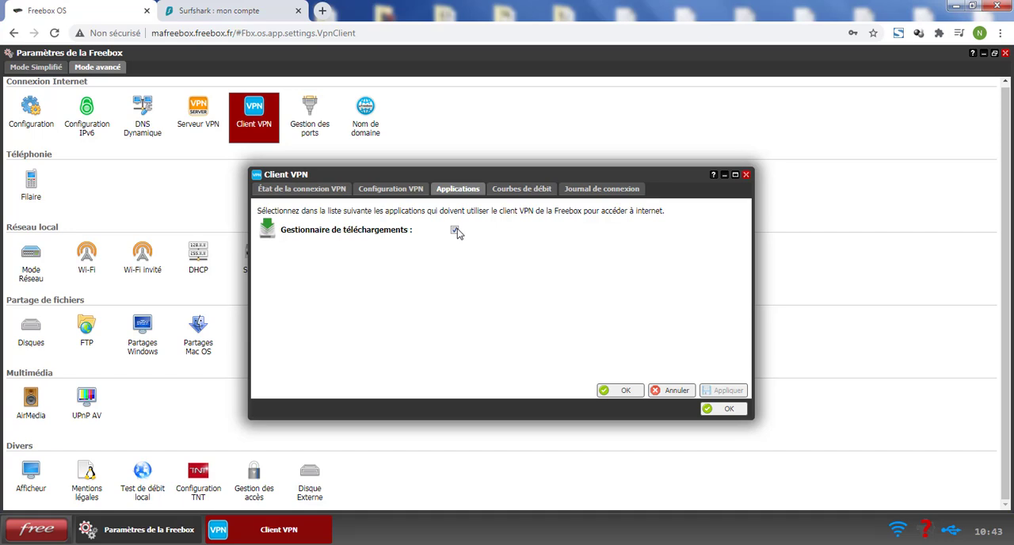
pyautogui.click(608, 390)
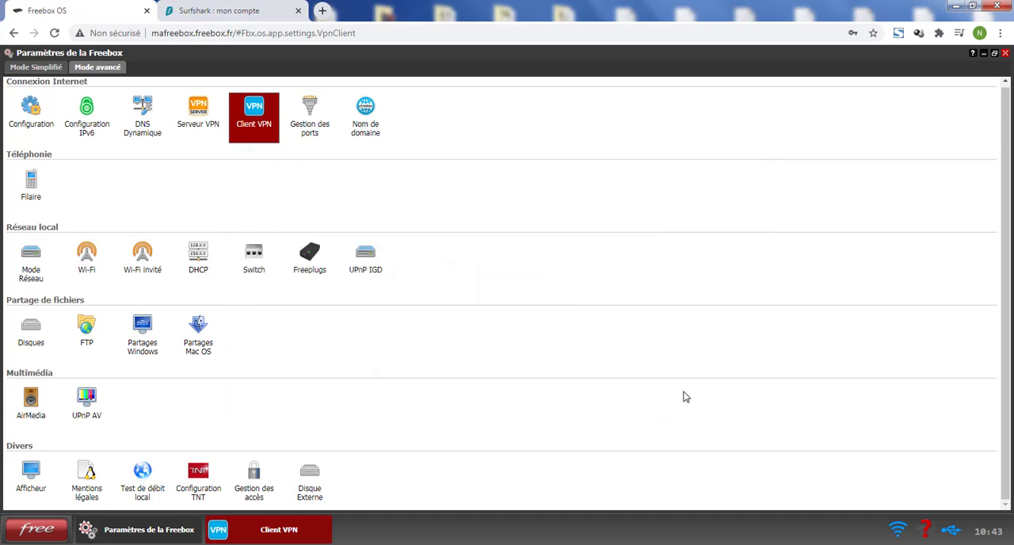
# - Minimize the Freebox settings and open the Téléchargements application from the Freebox OS desktop
pyautogui.click(30, 68)
pyautogui.click(149, 530)
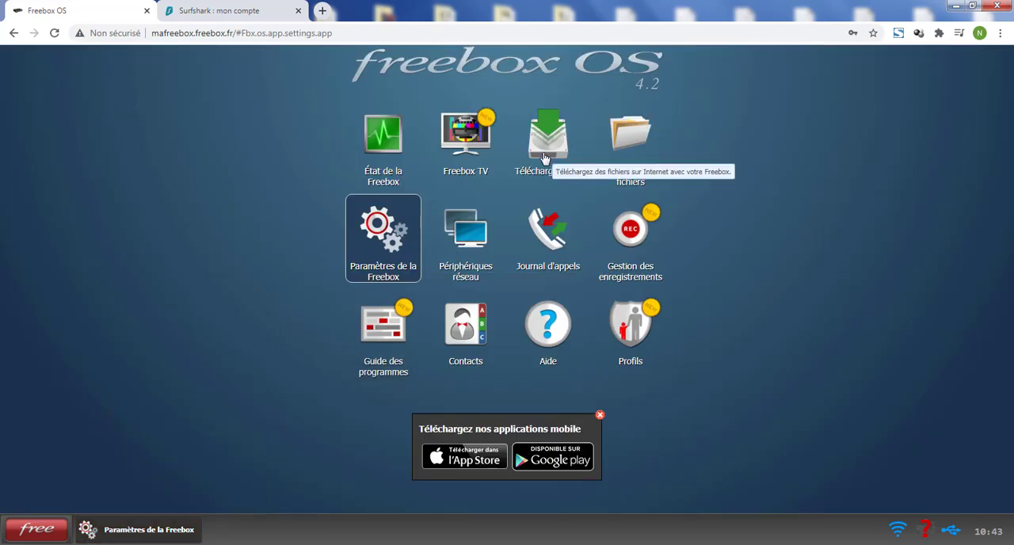
pyautogui.doubleClick(544, 159)
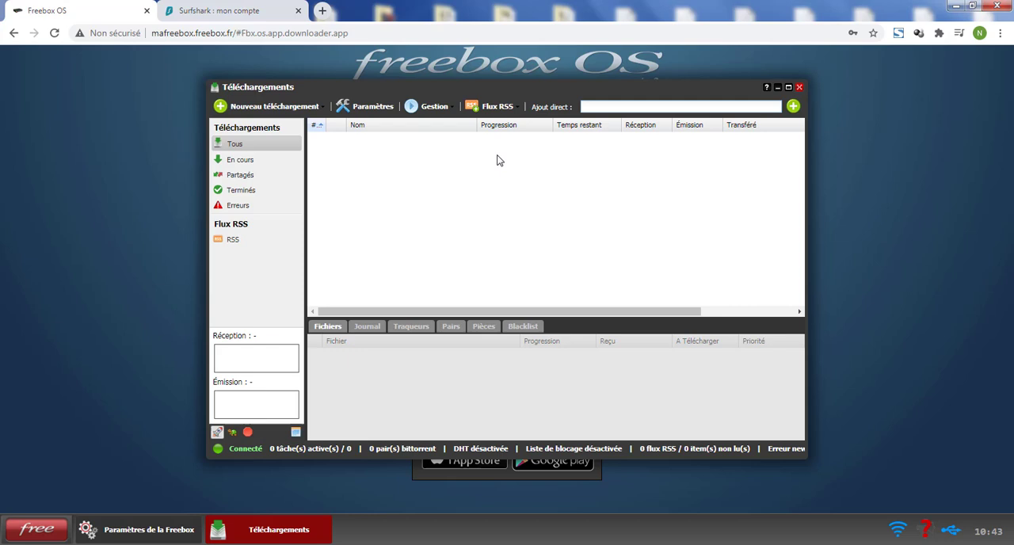
# - Add a download from the file ubuntu-20.04.1-desktop-amd64.iso.torrent with destination /Freebox/Téléchargements
pyautogui.click(300, 113)
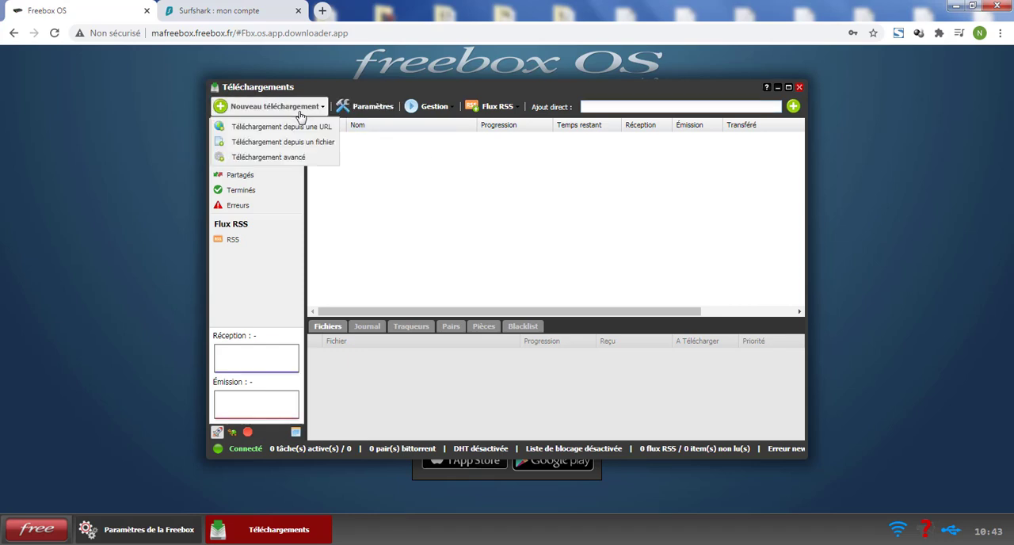
pyautogui.click(319, 145)
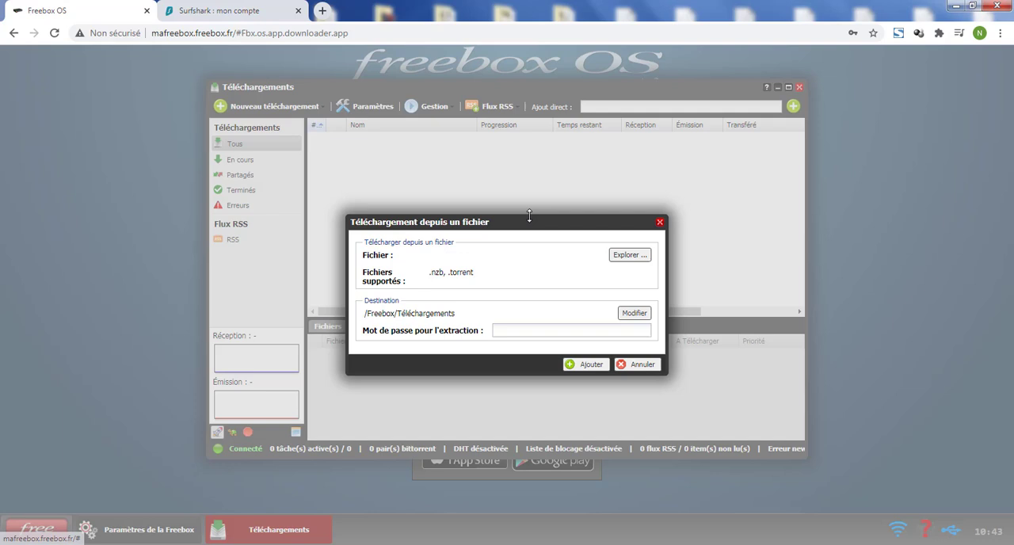
pyautogui.click(632, 254)
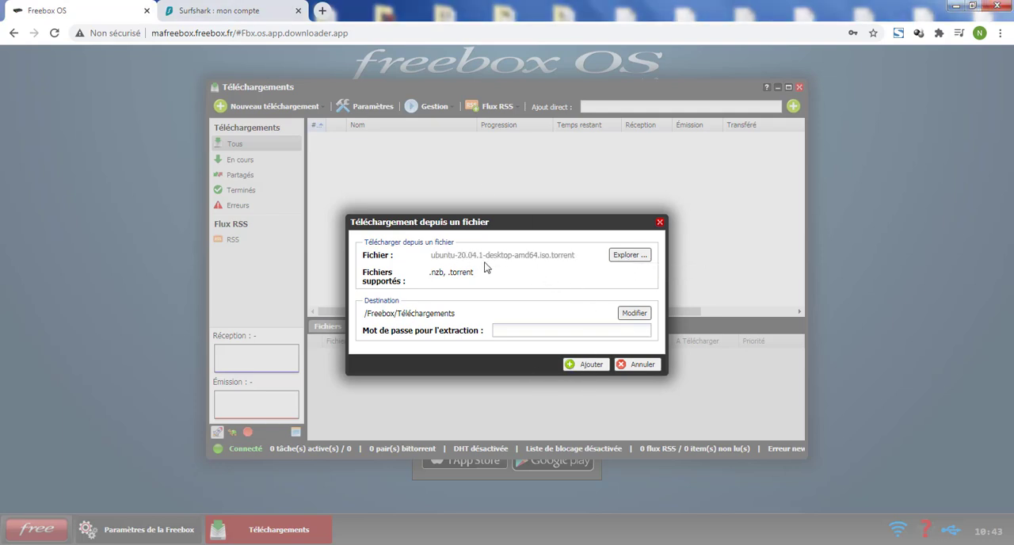
pyautogui.click(590, 364)
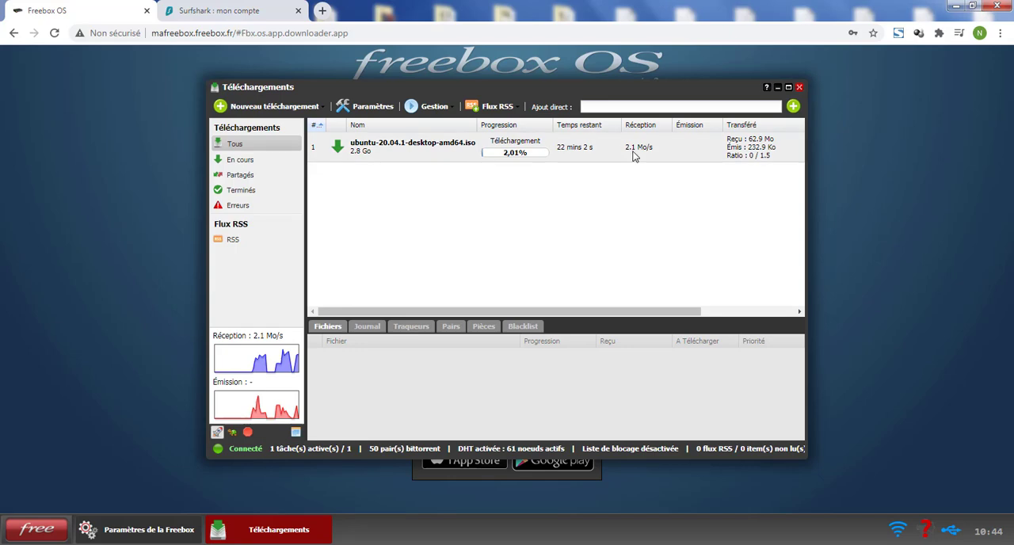
# - Return to the Surfshark order page and view the subscription plans
pyautogui.click(364, 106)
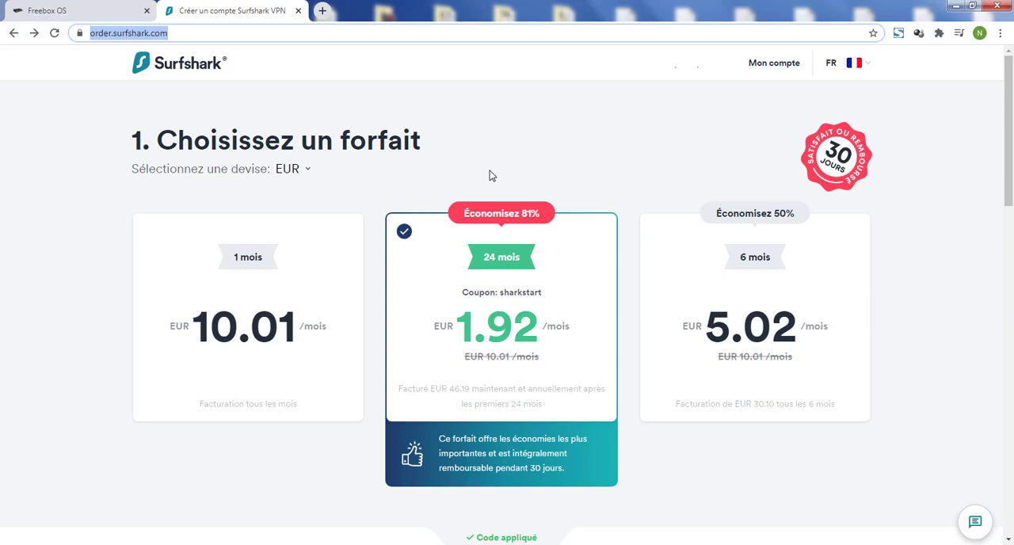
pyautogui.click(70, 10)
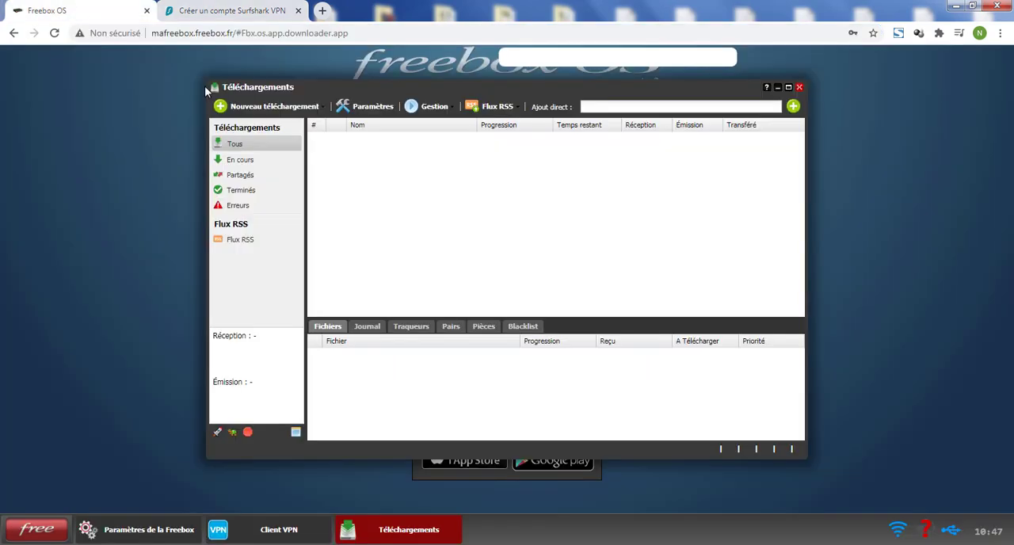
pyautogui.click(250, 9)
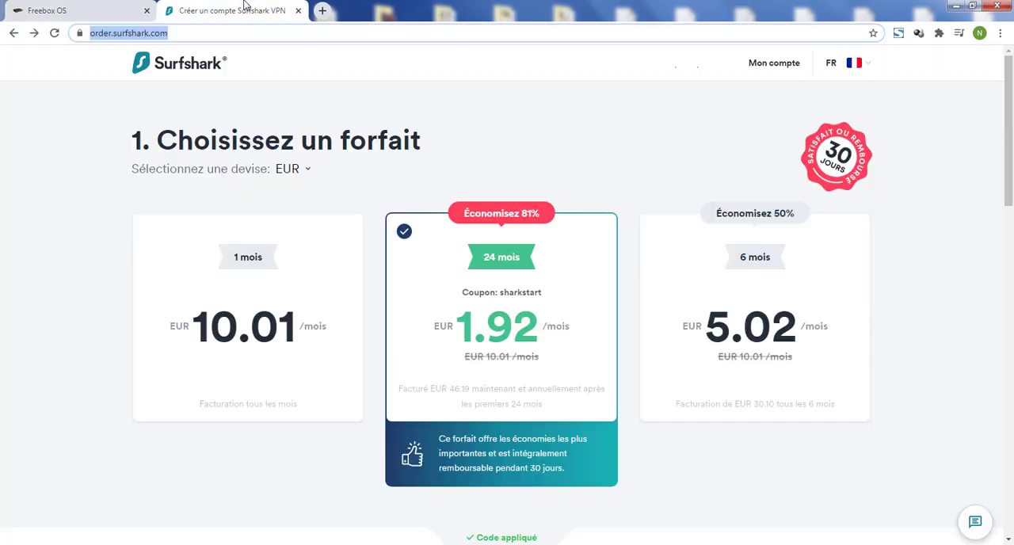